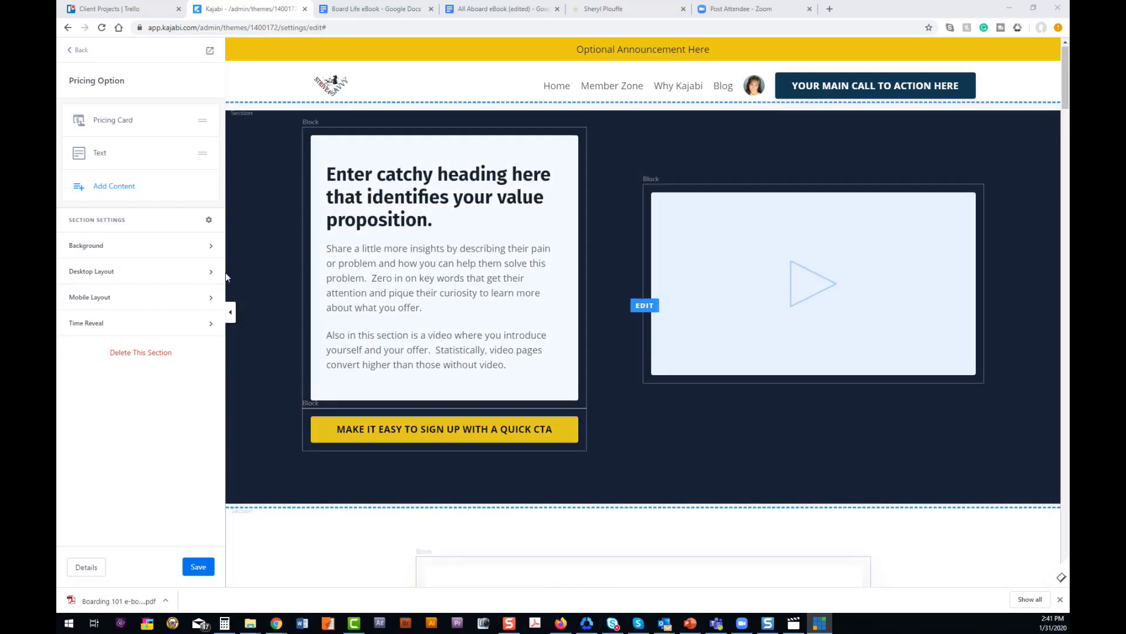
Step: Examine the animation options in the Pricing Card's block settings
left_click(121, 123)
scroll(147, 346, "down", 4)
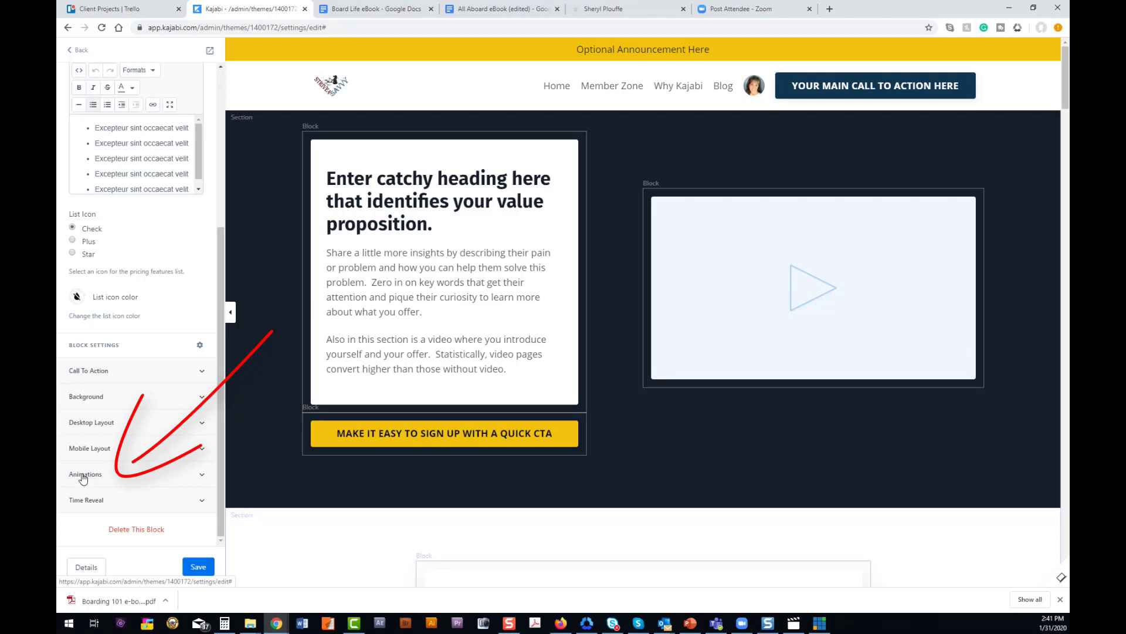
left_click(83, 476)
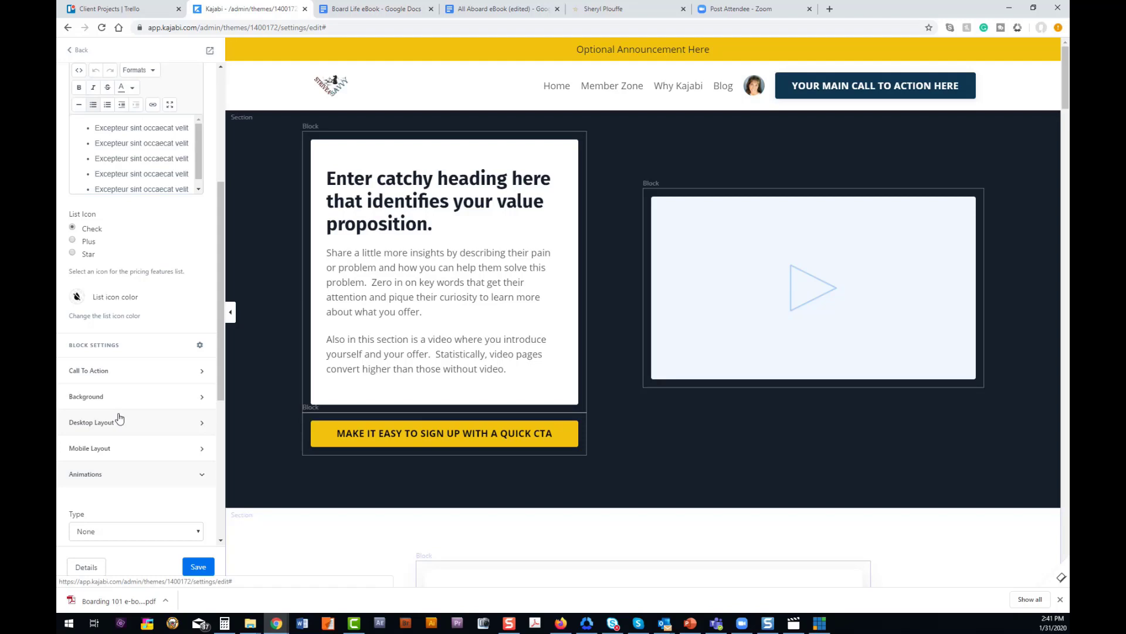
scroll(131, 414, "down", 2)
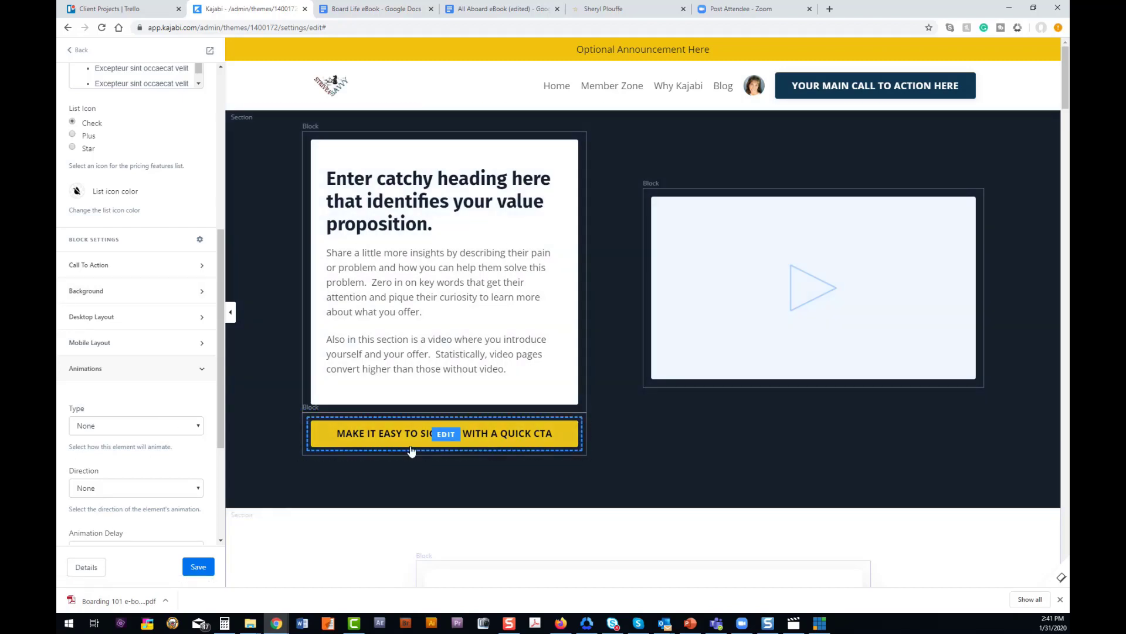
Step: Set the animation type of the "MAKE IT EASY TO SIGN UP WITH A QUICK CTA" button to Zoom
left_click(477, 449)
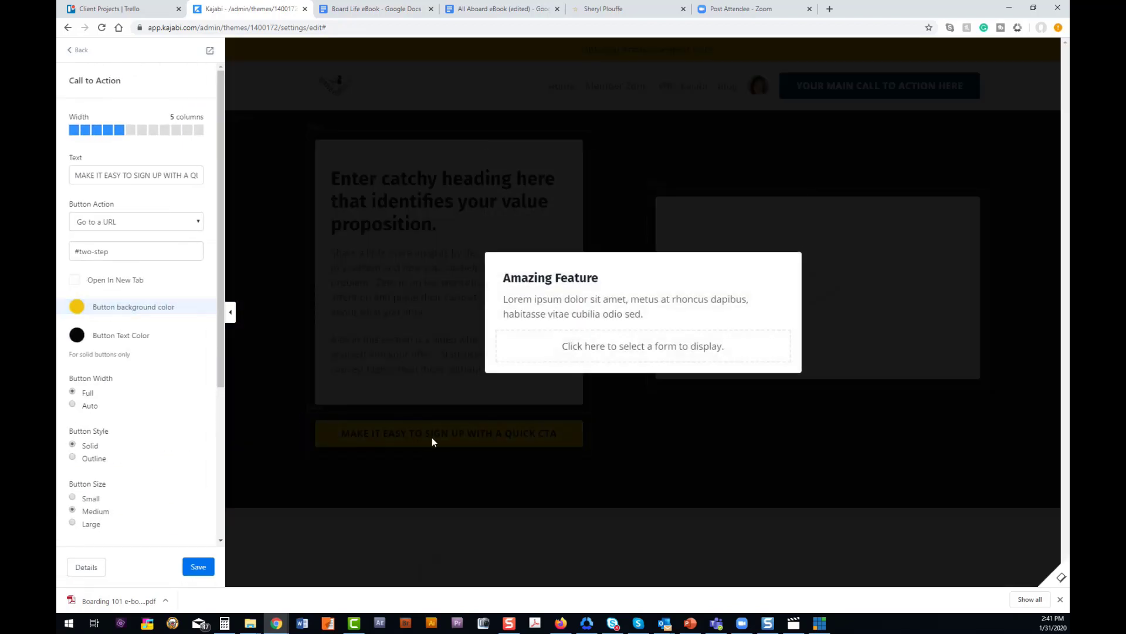
left_click(561, 412)
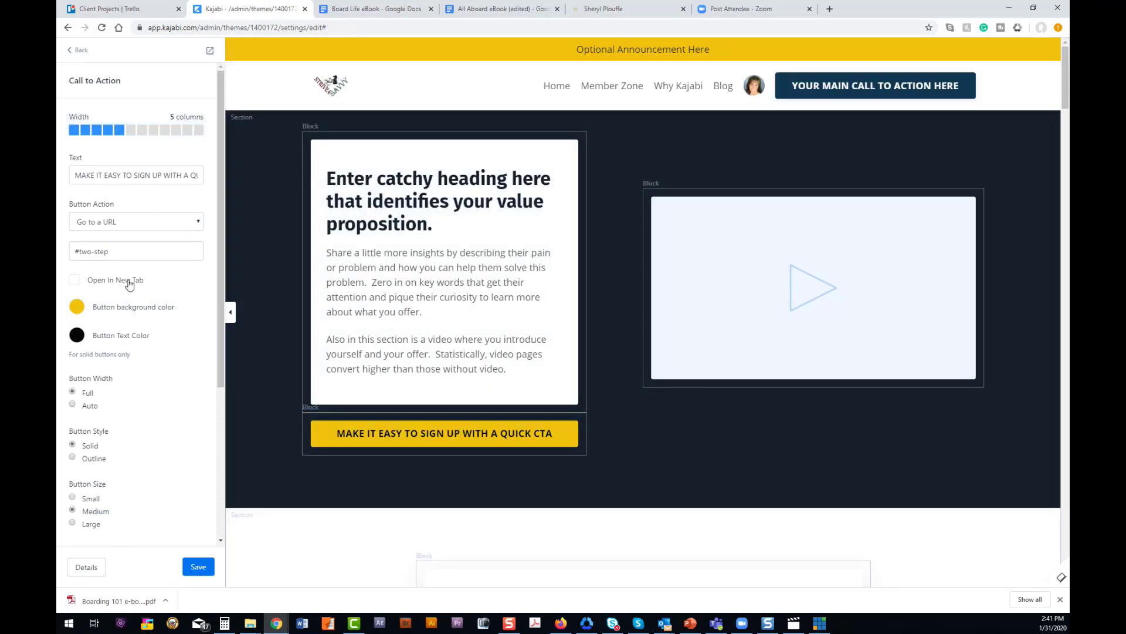
scroll(131, 321, "down", 4)
left_click(86, 475)
scroll(118, 453, "down", 5)
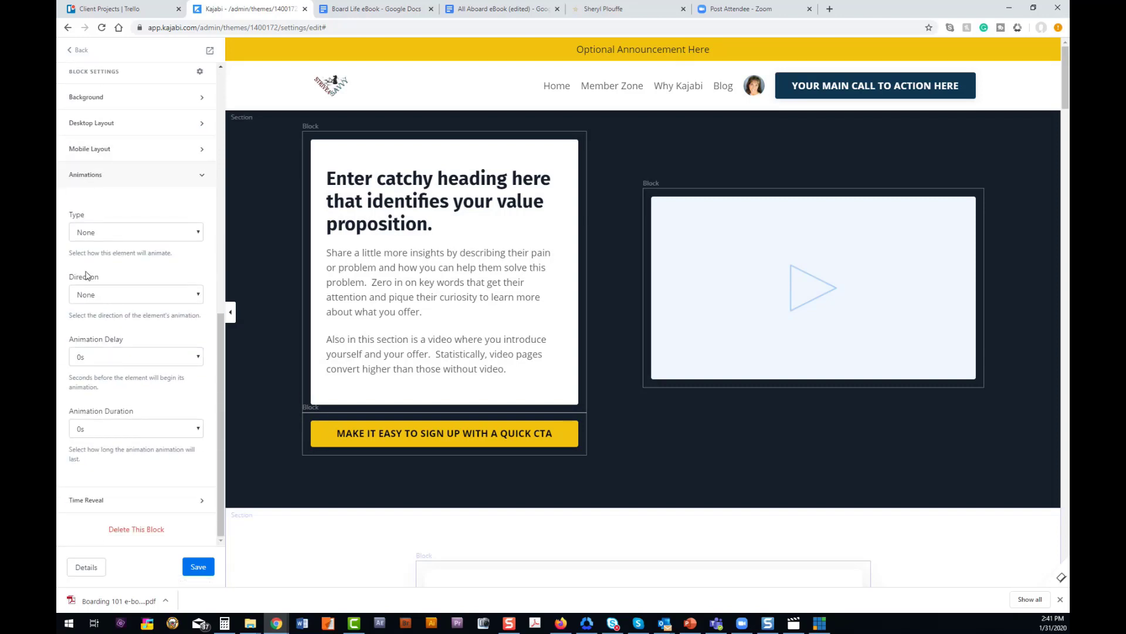
left_click(100, 233)
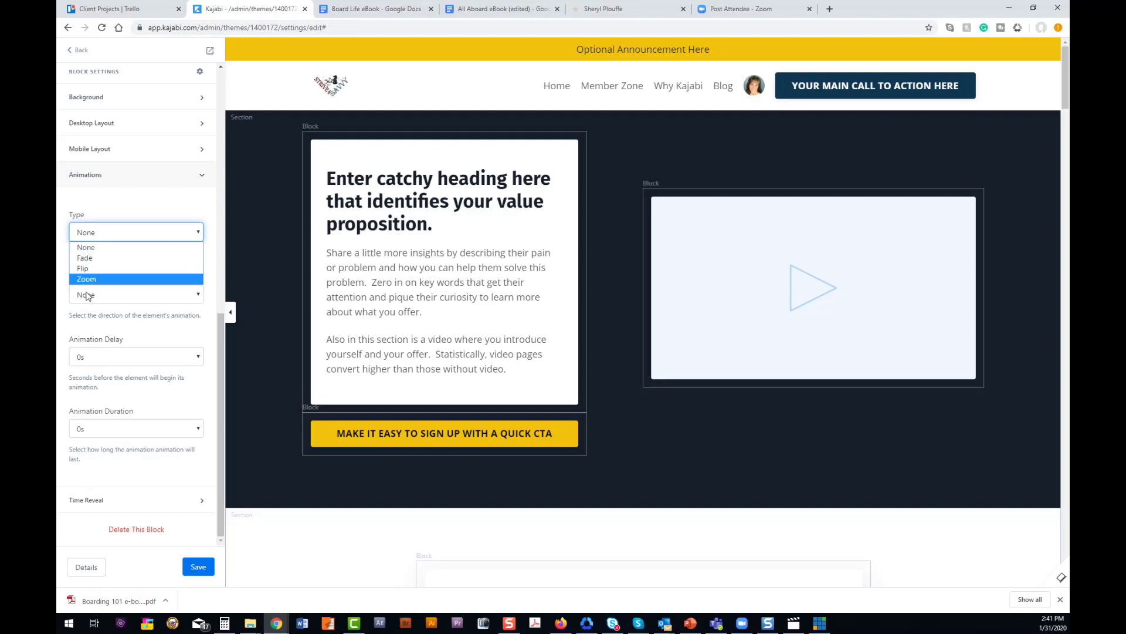
left_click(101, 280)
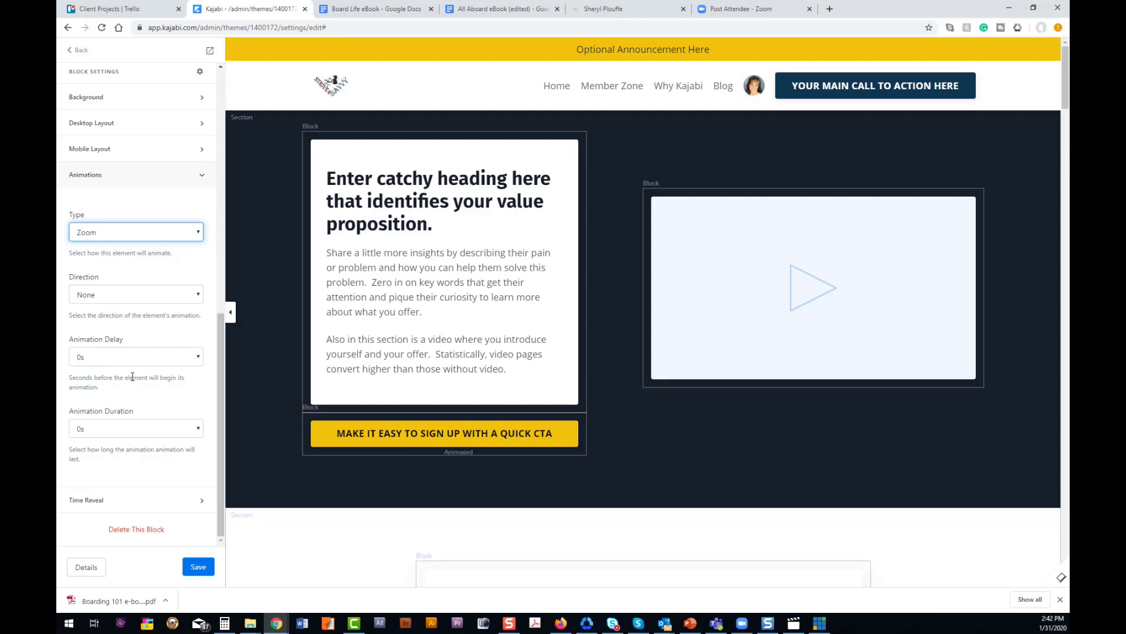
scroll(115, 447, "up", 3)
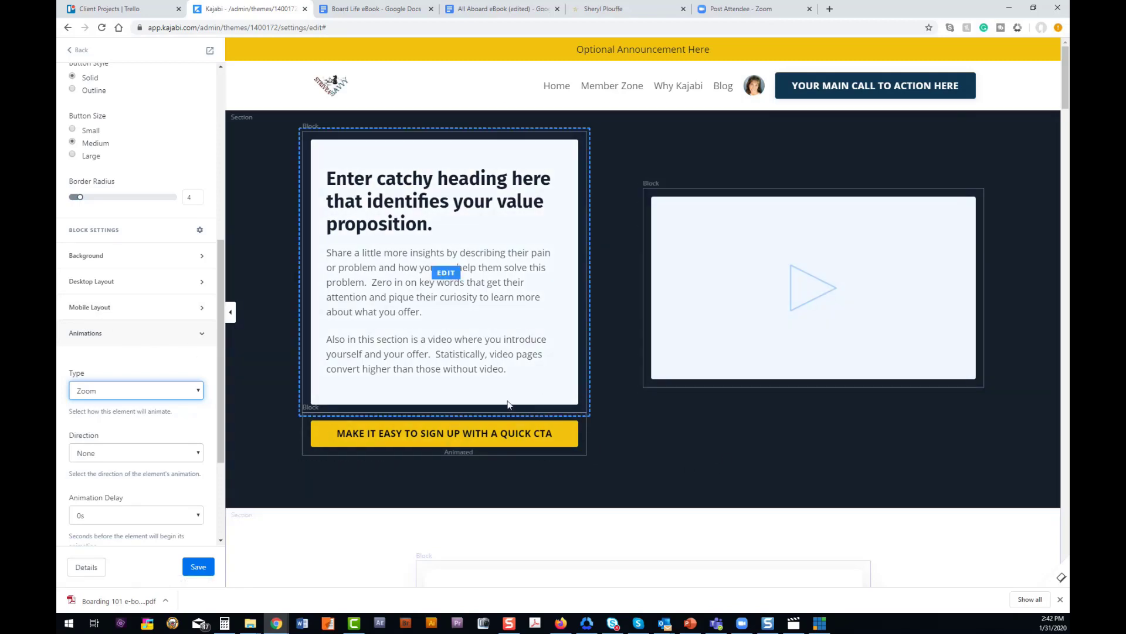
Step: Preview the page at mobile size and check how its sections stack from the hero text to the feature blocks
left_click(1063, 579)
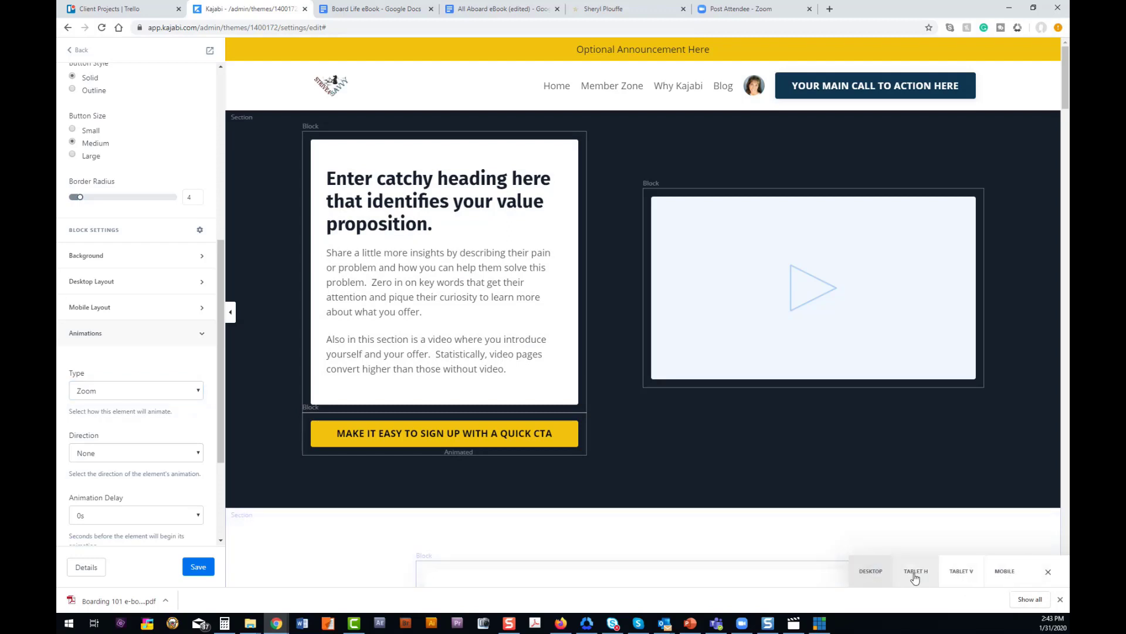
left_click(1001, 575)
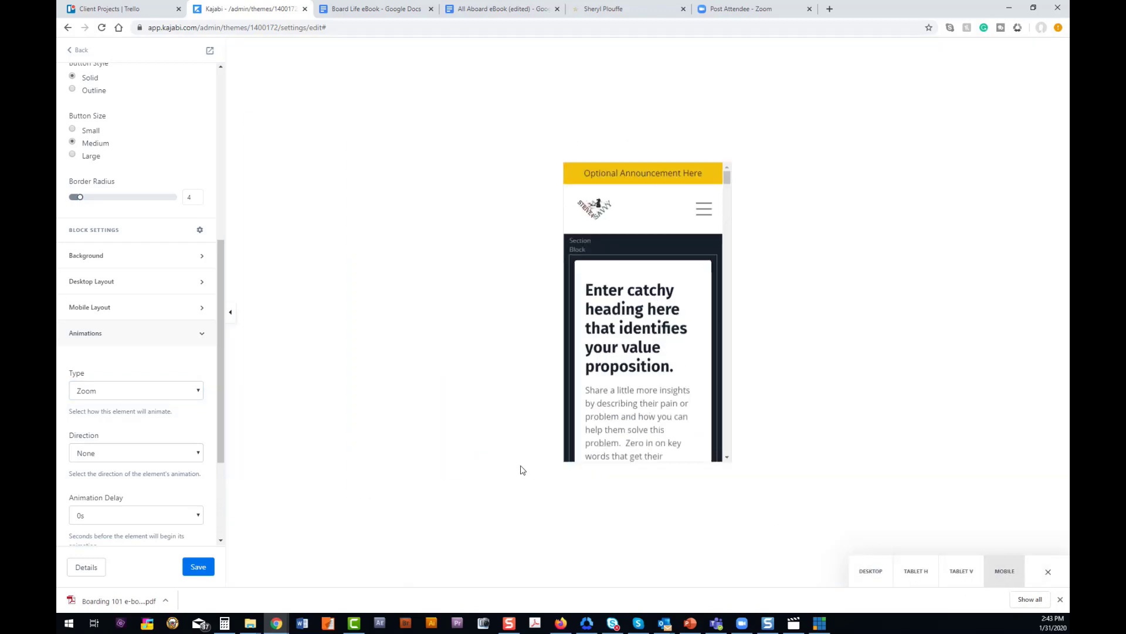
scroll(651, 370, "down", 3)
scroll(639, 362, "down", 2)
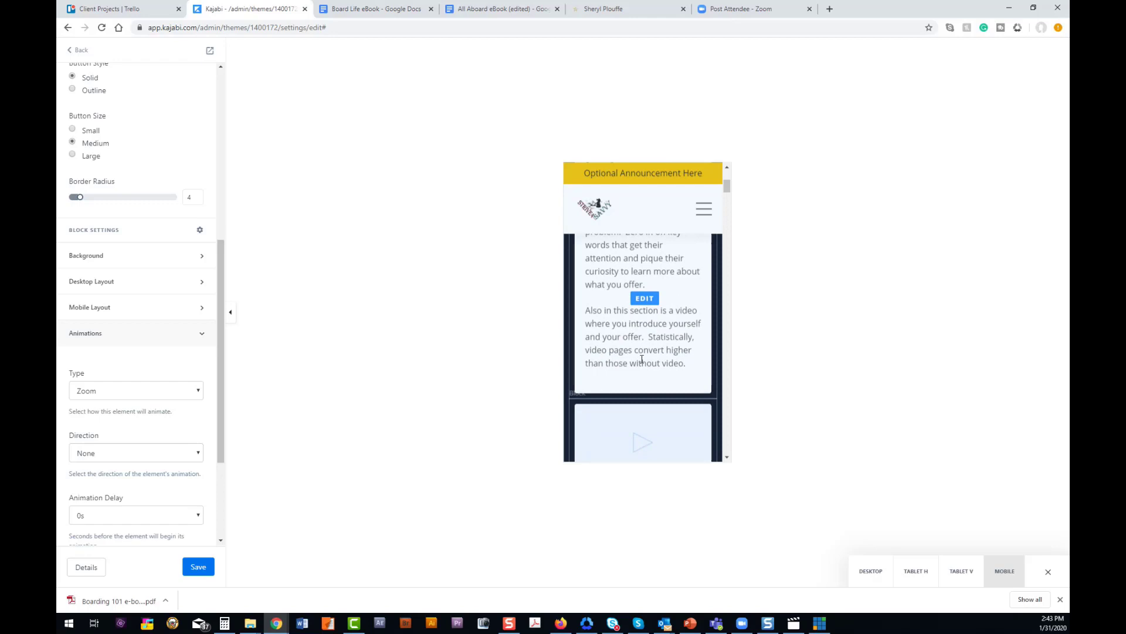
scroll(642, 359, "down", 3)
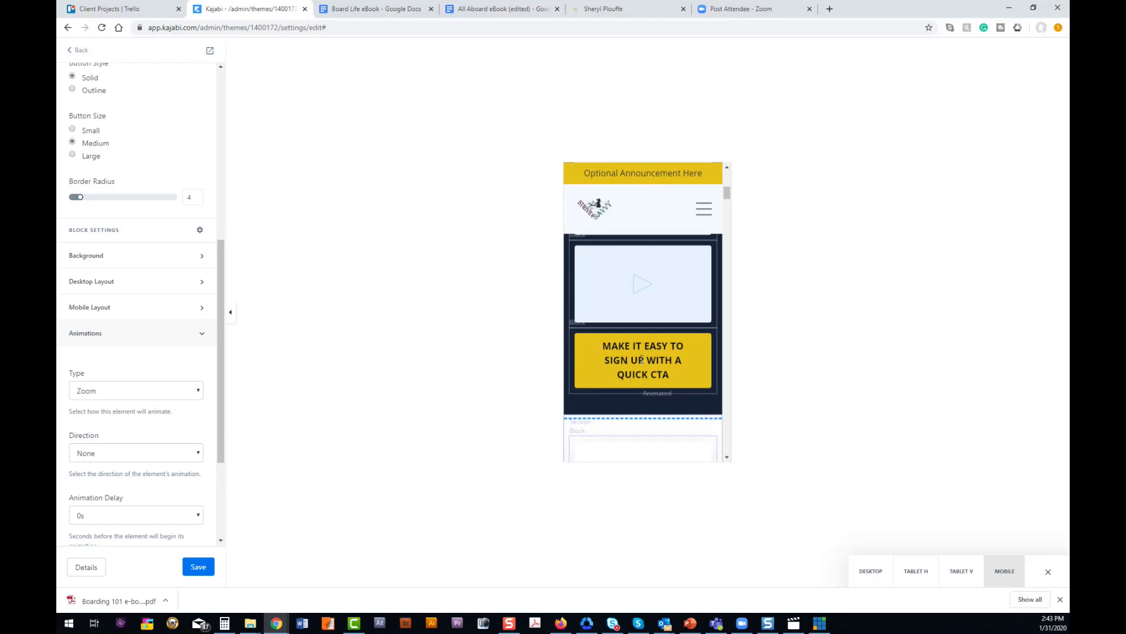
scroll(642, 359, "down", 8)
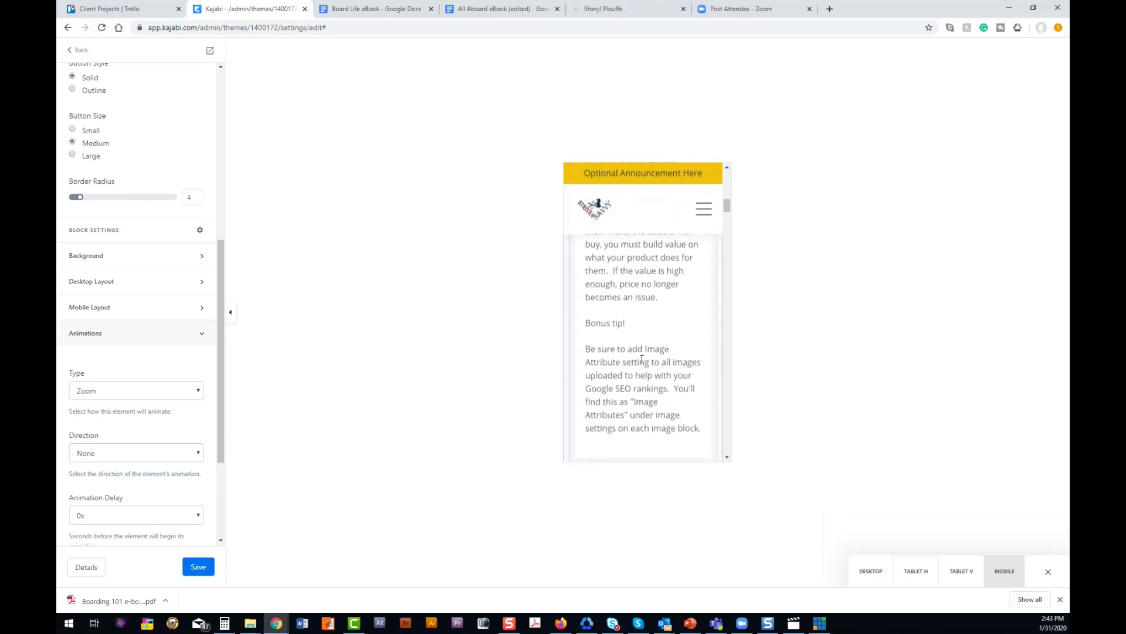
scroll(642, 359, "down", 4)
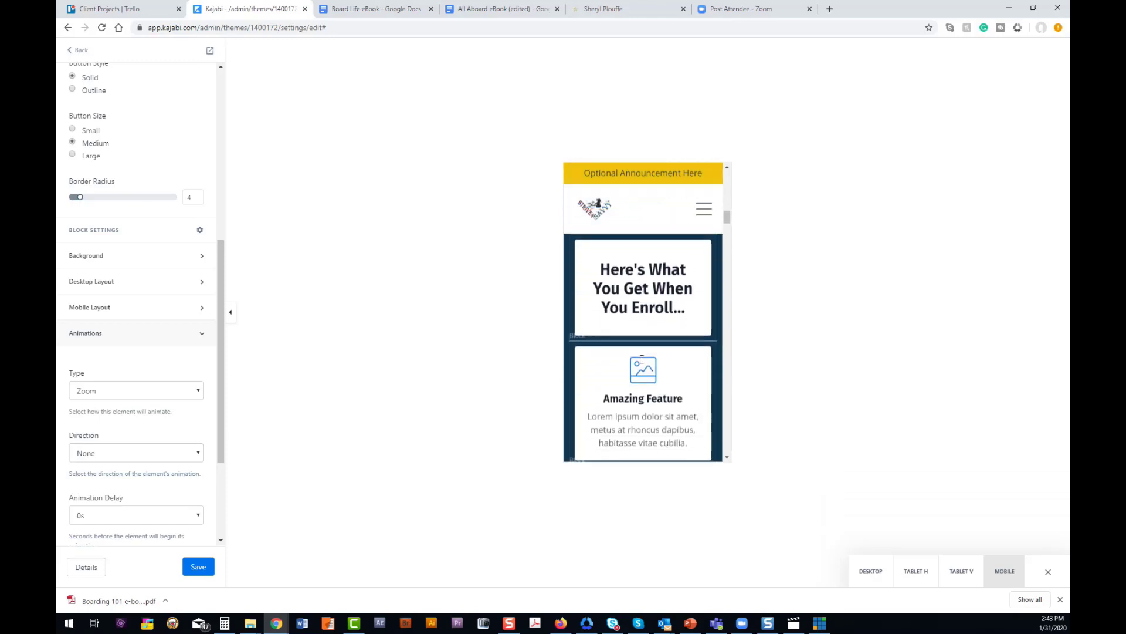
scroll(642, 359, "down", 6)
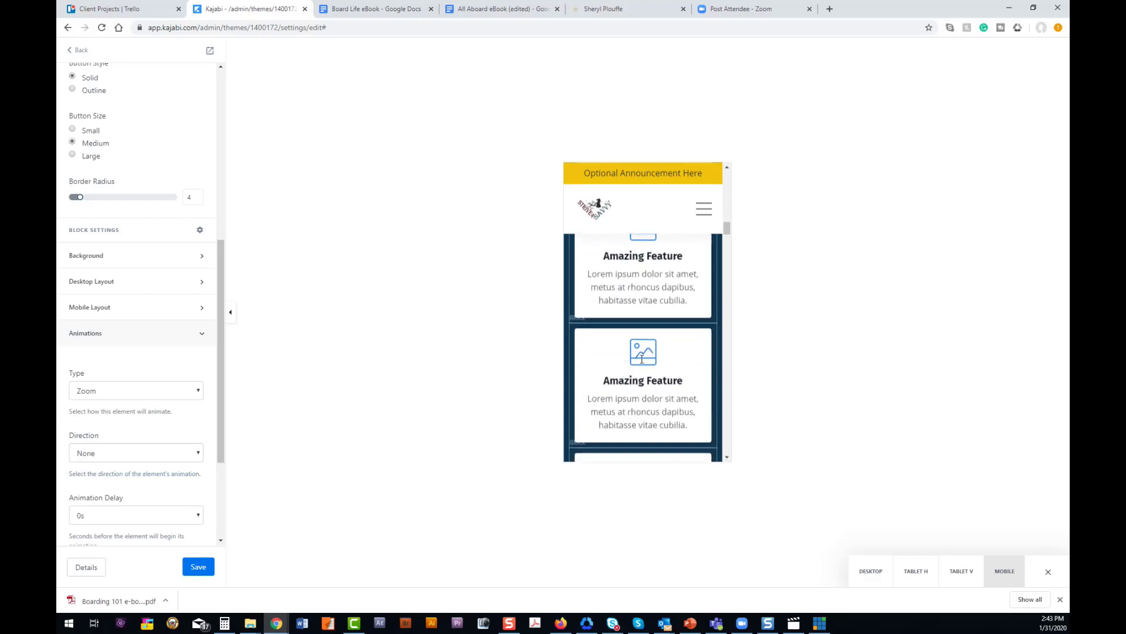
scroll(642, 359, "down", 2)
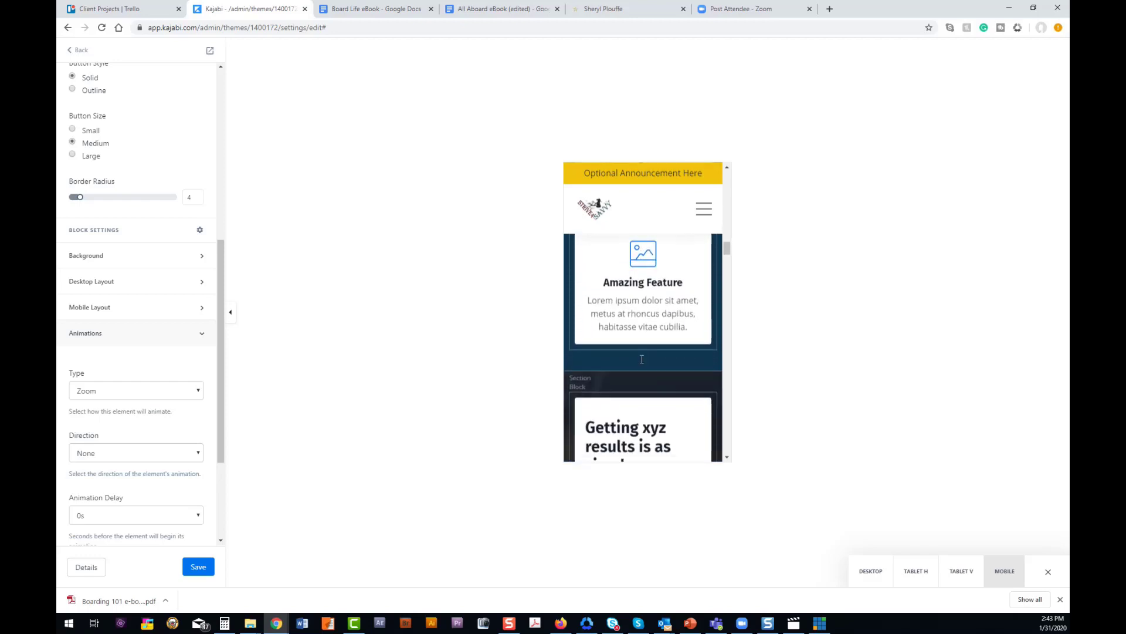
scroll(642, 359, "down", 3)
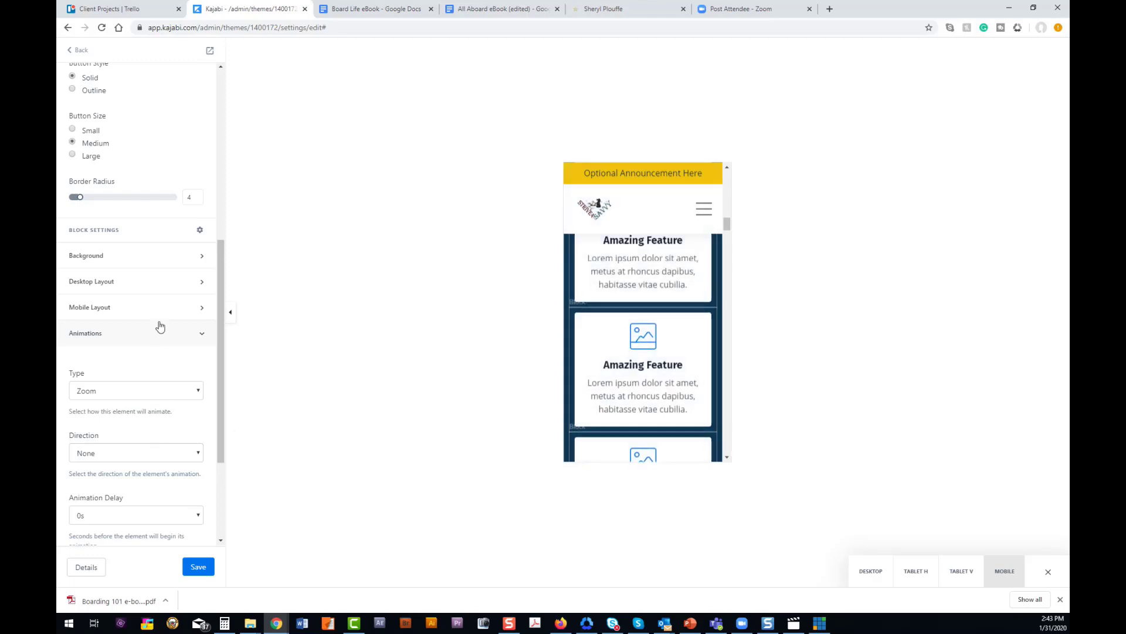
Step: Review the mobile layout options of an Amazing Feature block, including hiding the block and its inside and outside spacing
left_click(112, 310)
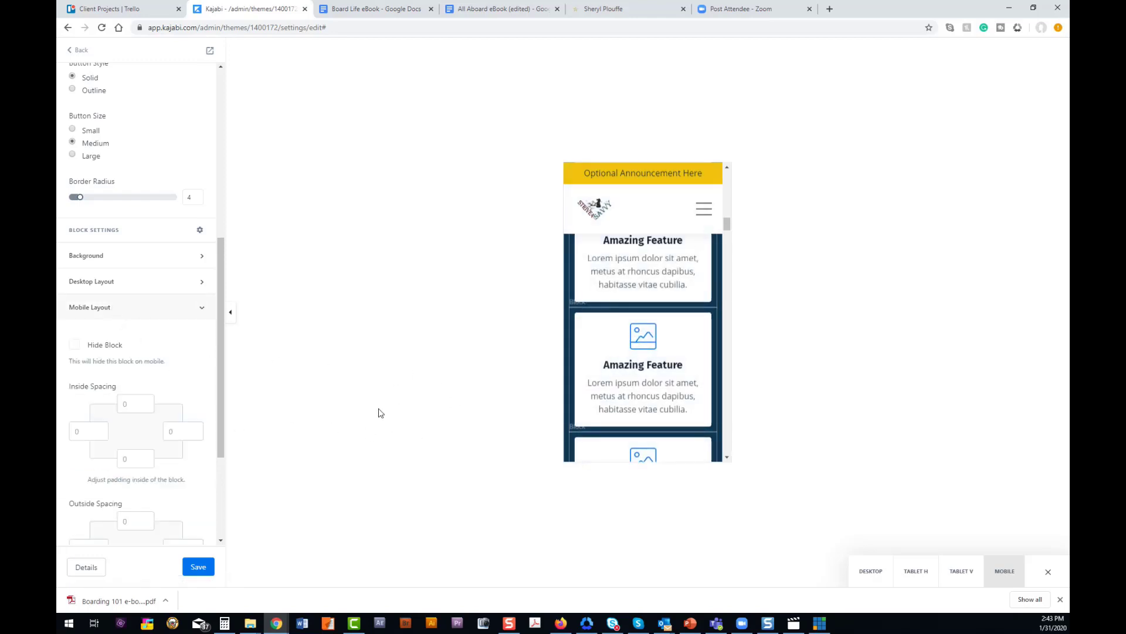
left_click(640, 379)
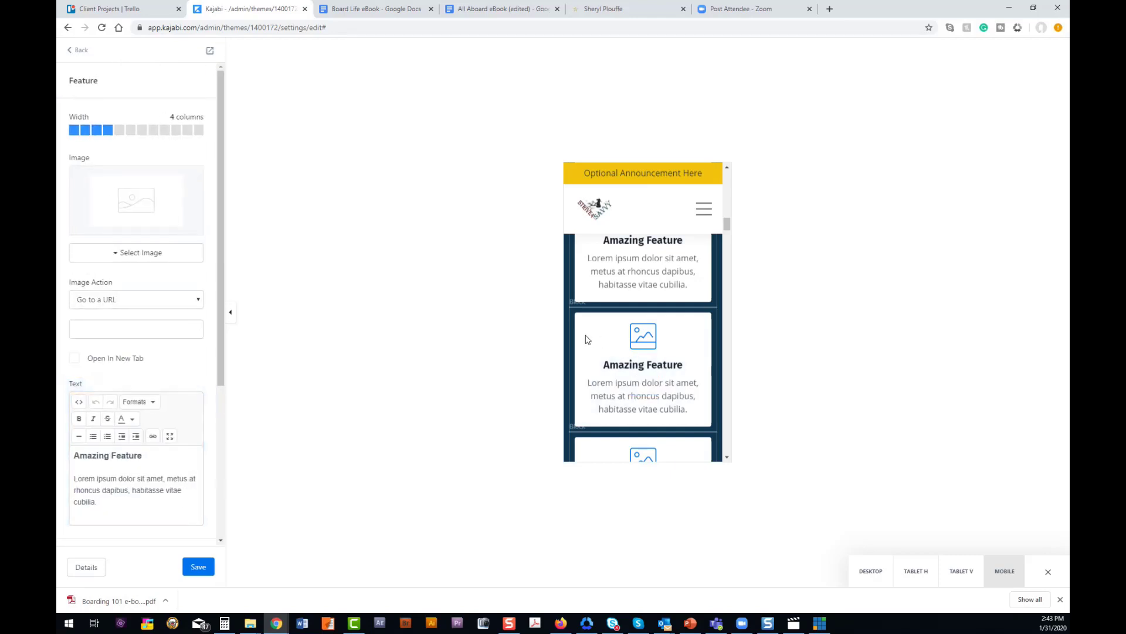
scroll(97, 420, "down", 3)
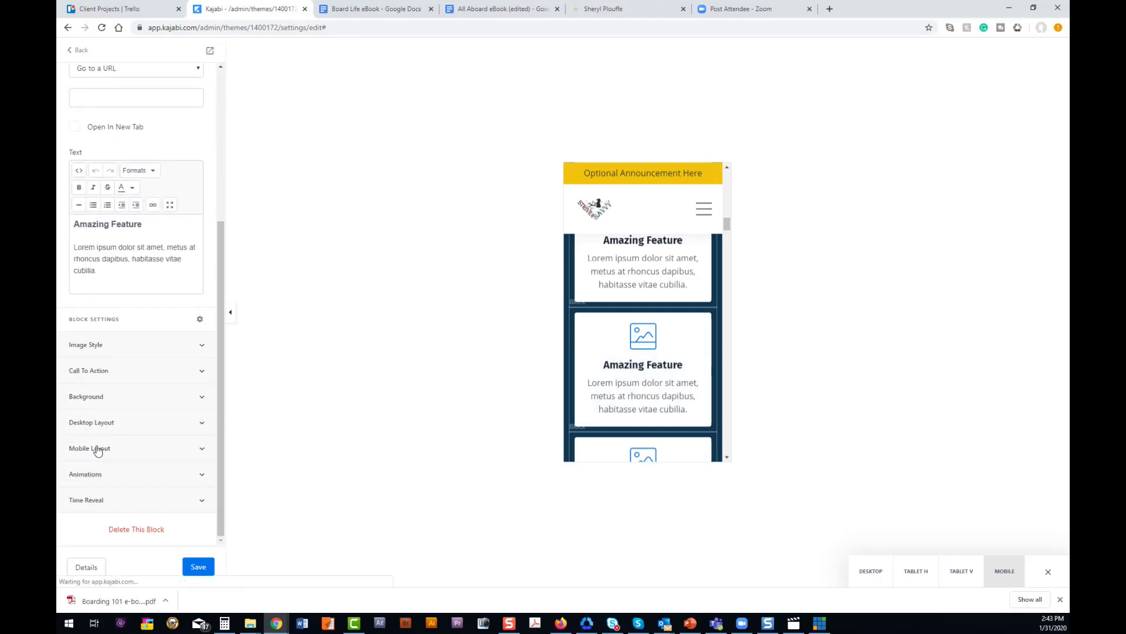
left_click(101, 446)
scroll(113, 437, "down", 3)
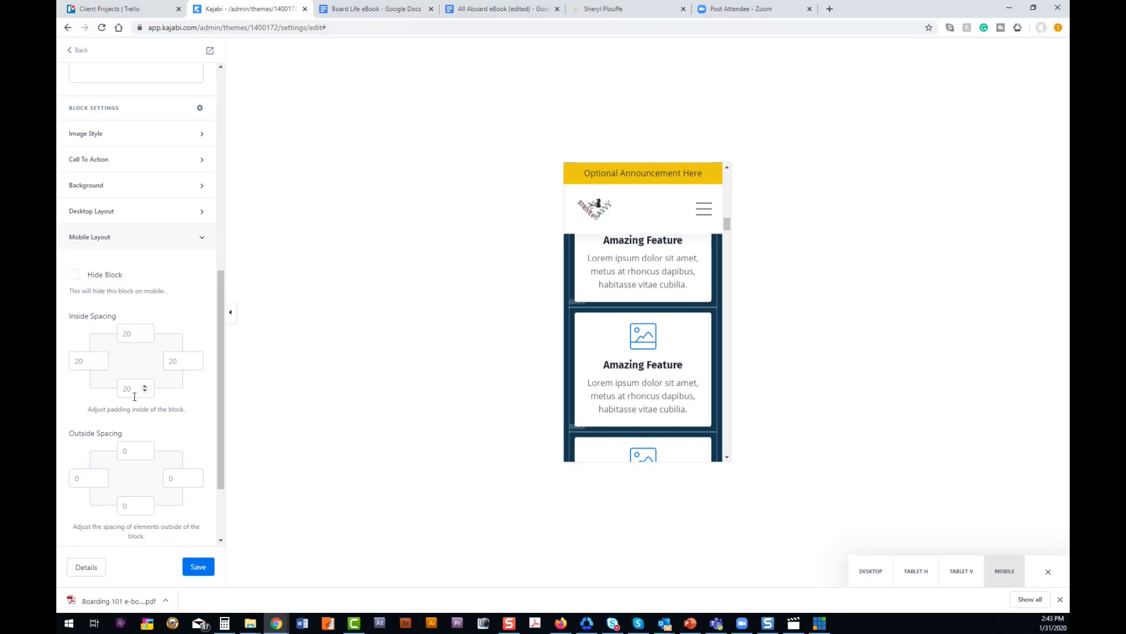
scroll(139, 389, "down", 3)
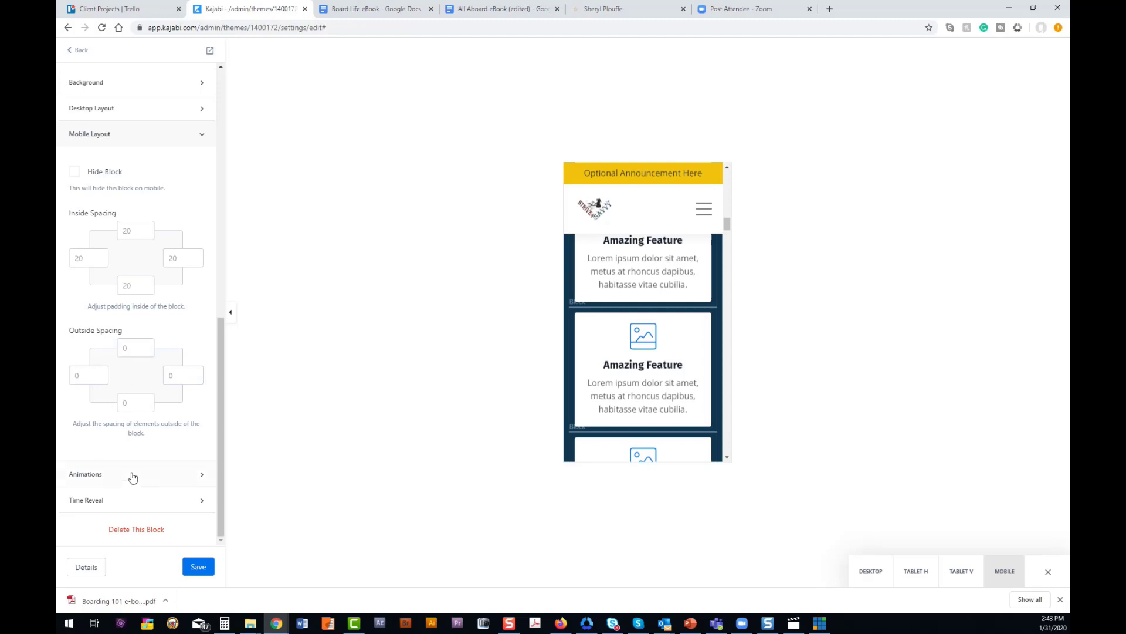
scroll(146, 345, "up", 3)
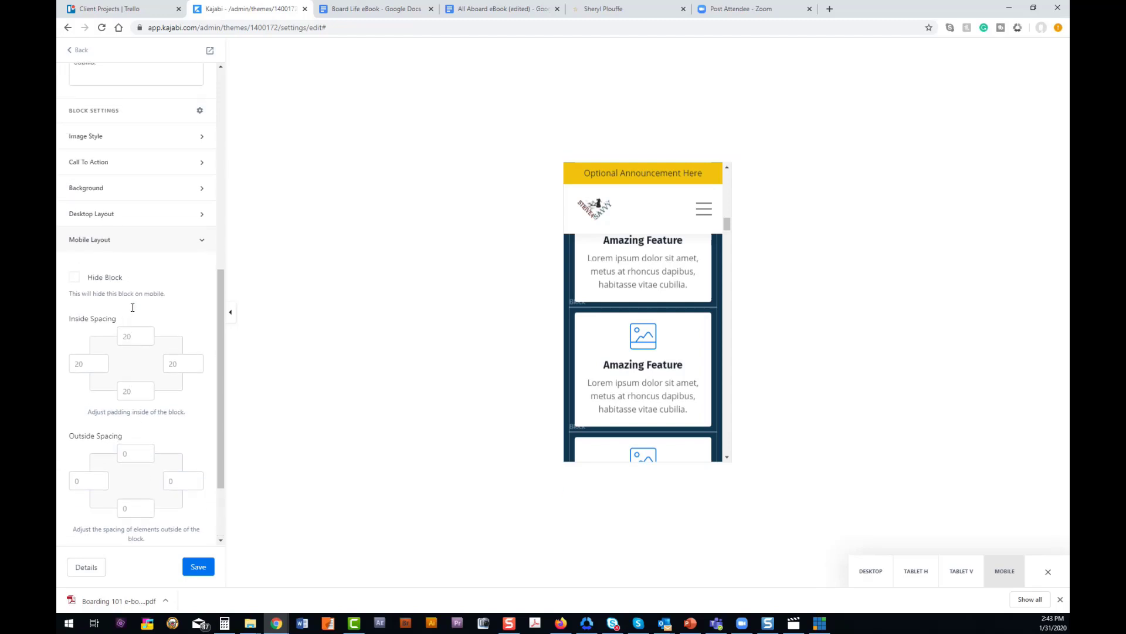
Step: Review the feature block's desktop layout options and return the page preview to desktop size
left_click(105, 216)
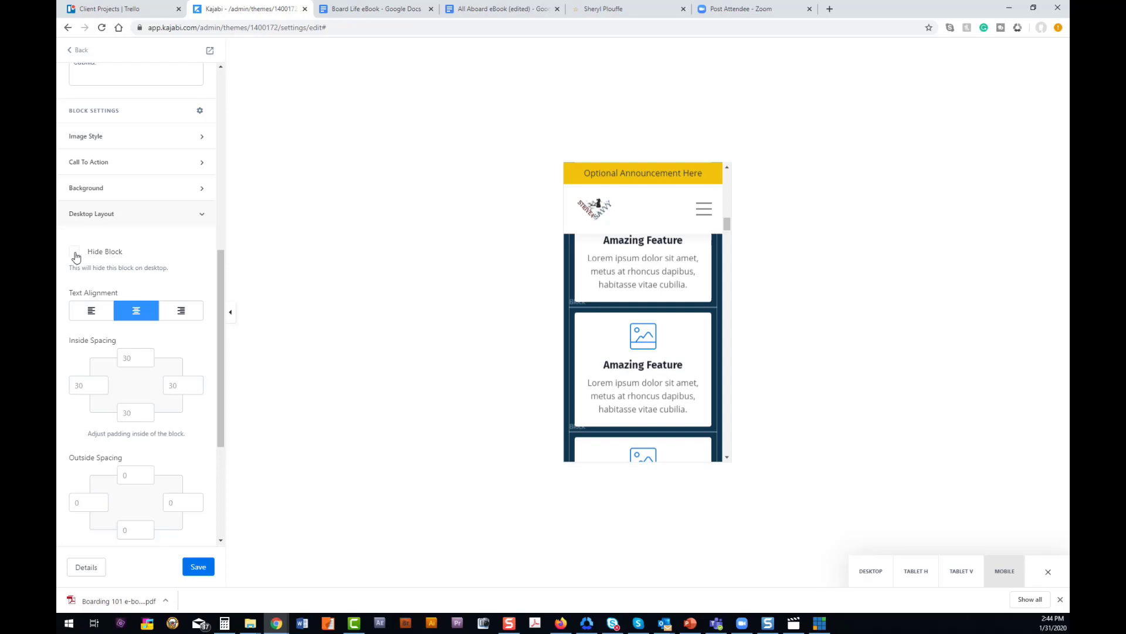
left_click(870, 572)
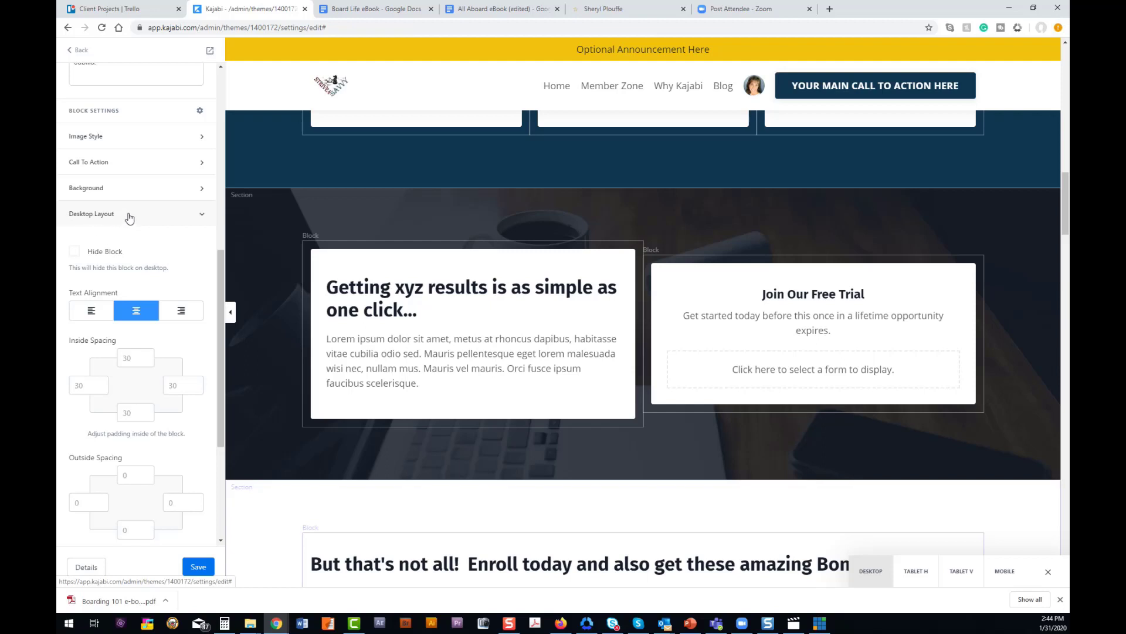
left_click(208, 220)
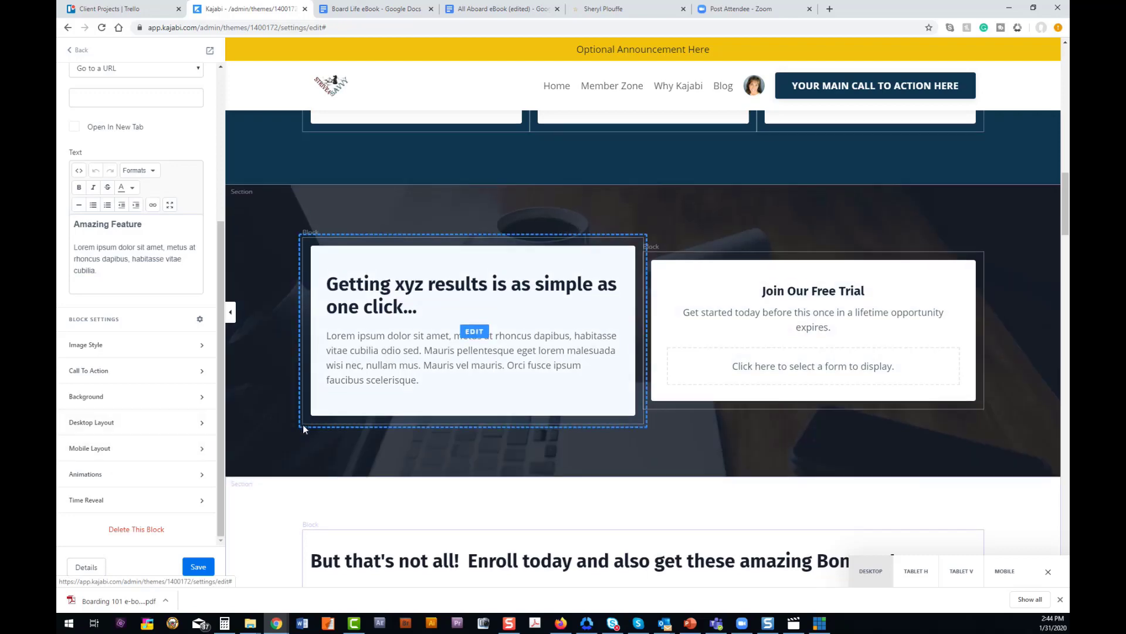
Step: Clear the alt attribute text of the placeholder image beside Bonus #1
scroll(303, 427, "down", 3)
scroll(303, 429, "down", 5)
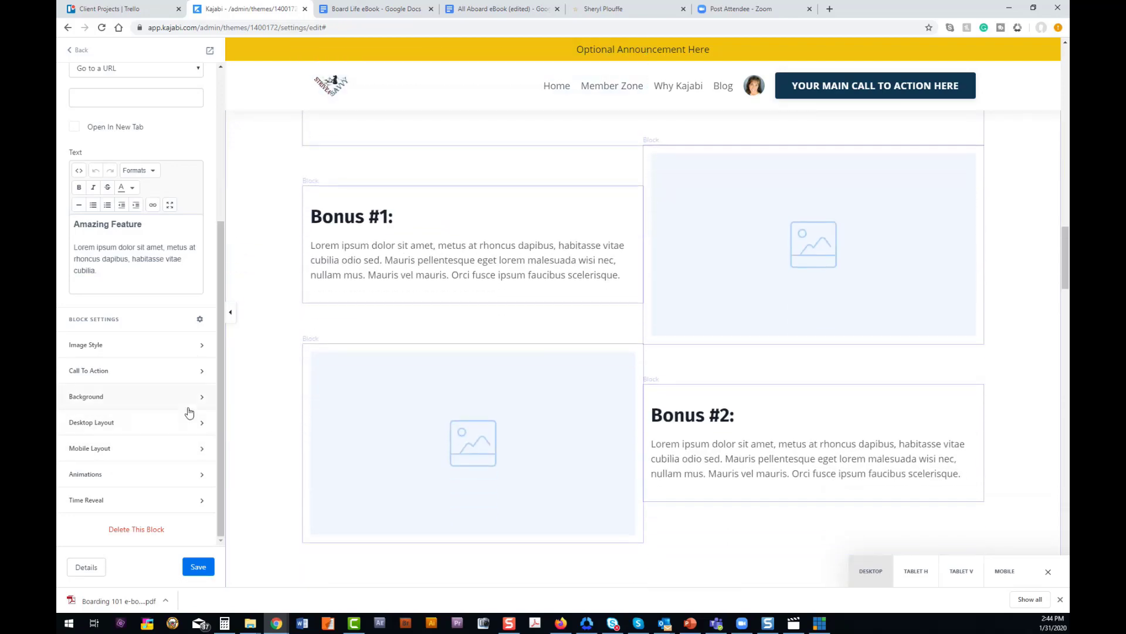
left_click(759, 269)
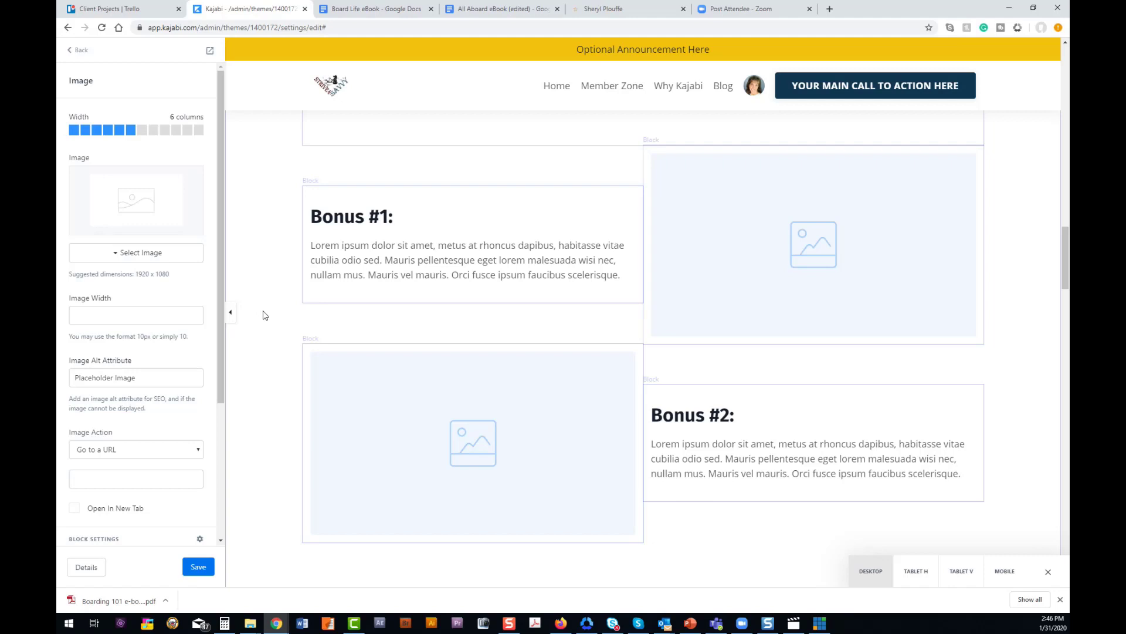
left_click(148, 380)
left_click_drag(147, 380, 70, 386)
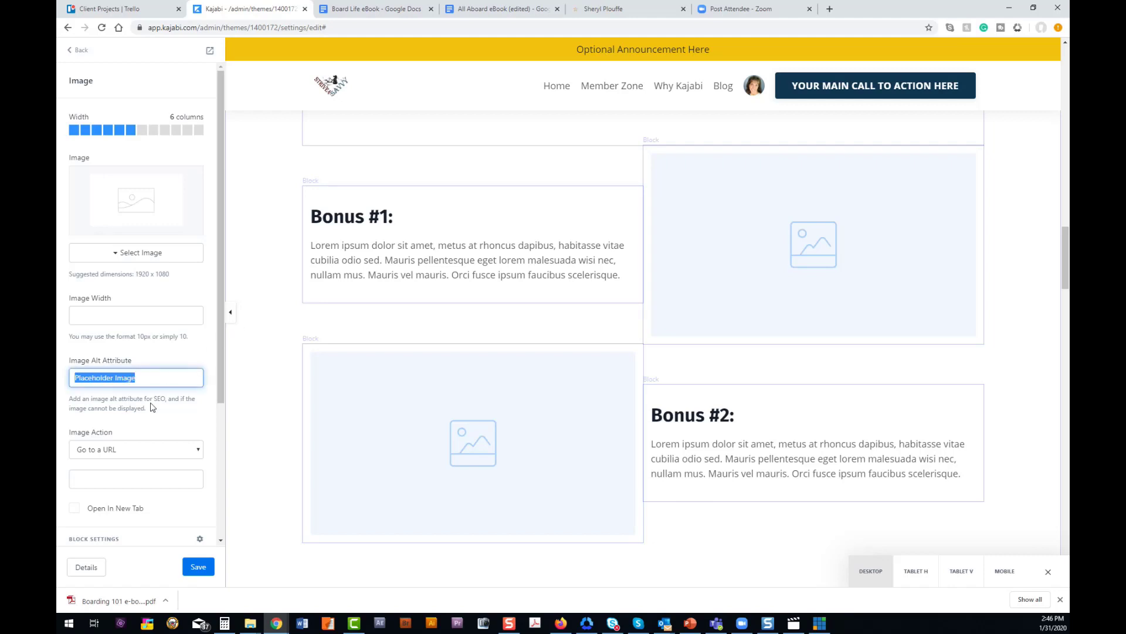
key("BackSpace")
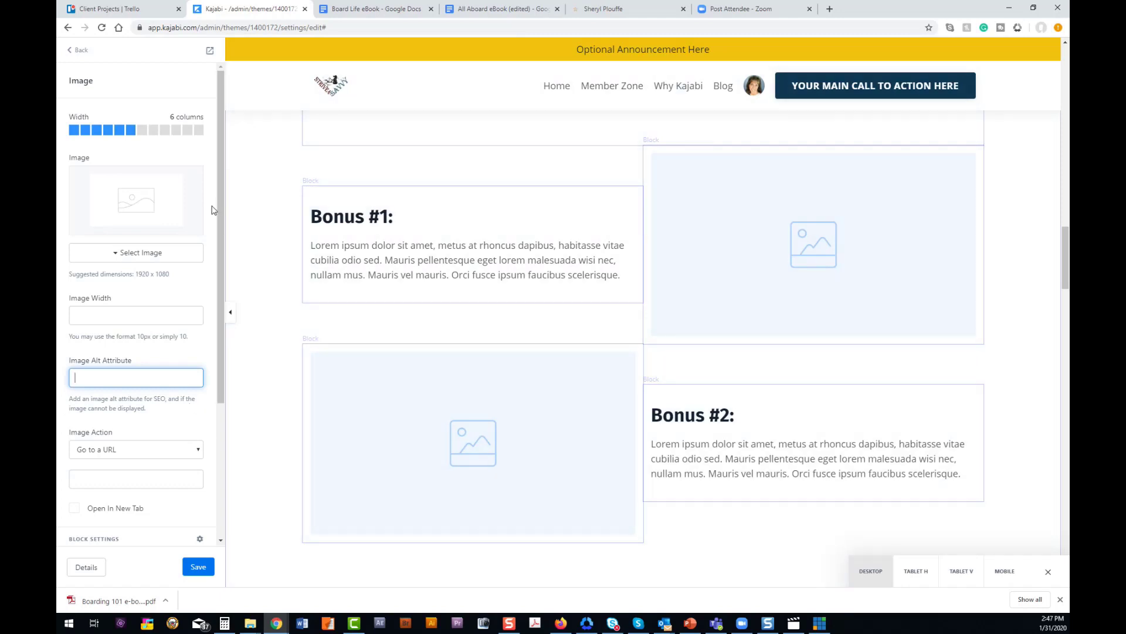
Step: Examine the Time Reveal settings of the Pricing Option section, including the available offset units
left_click(83, 54)
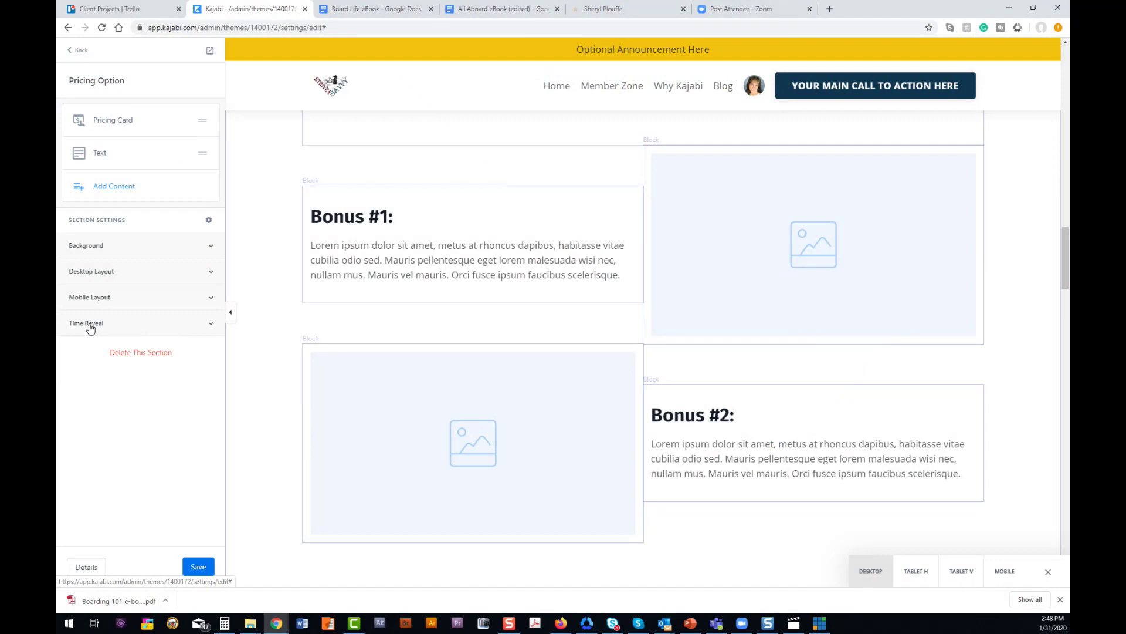
left_click(88, 323)
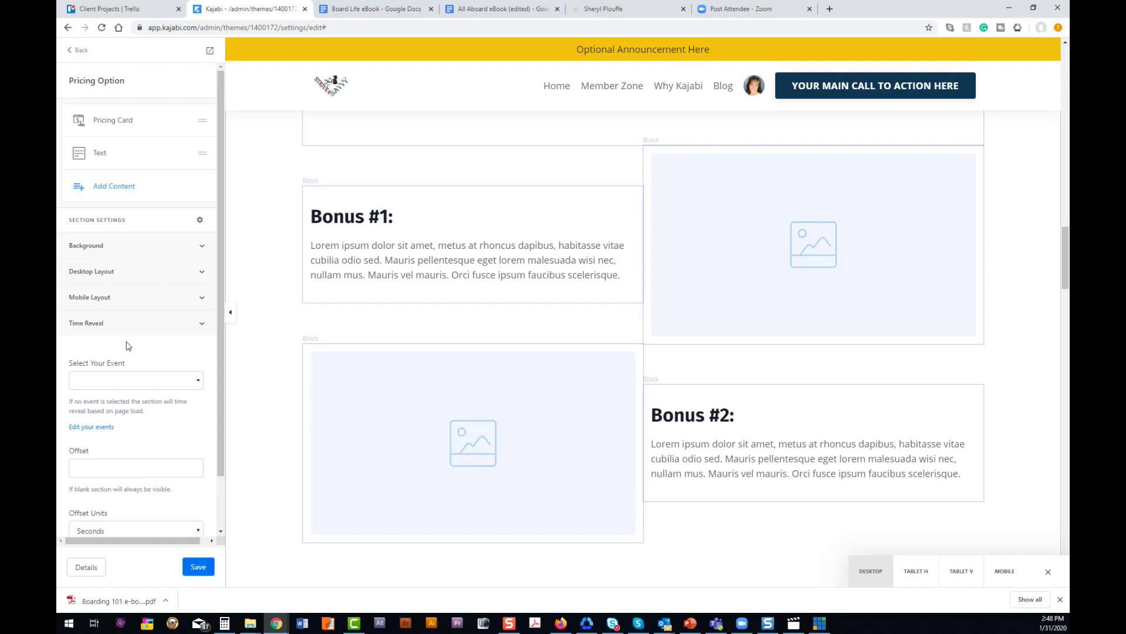
scroll(114, 372, "down", 1)
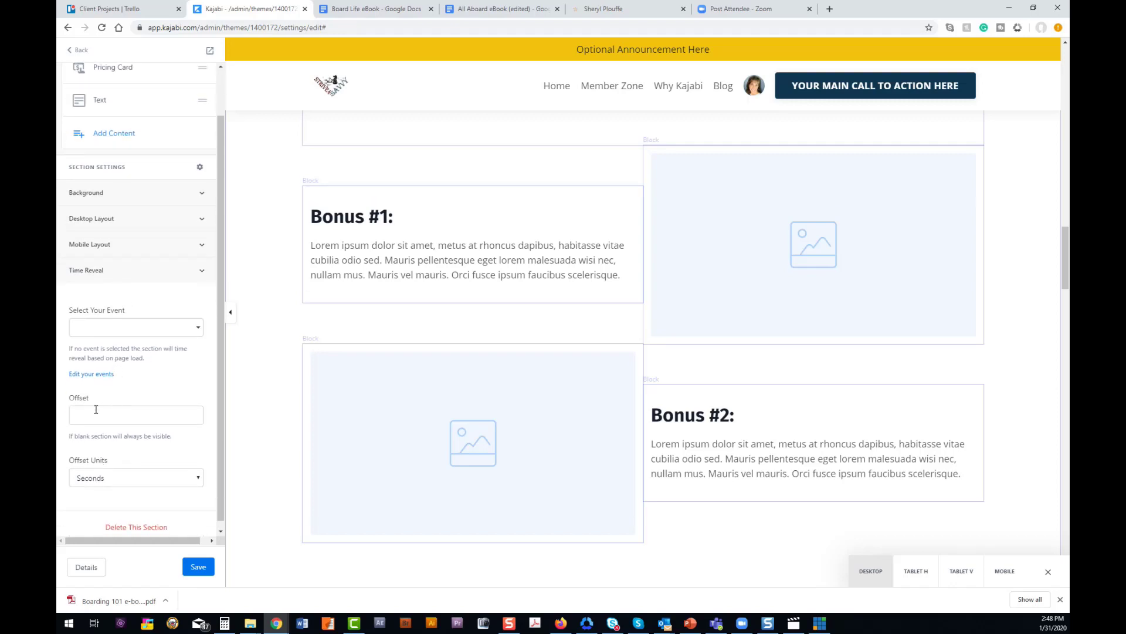
scroll(121, 410, "down", 1)
left_click(114, 472)
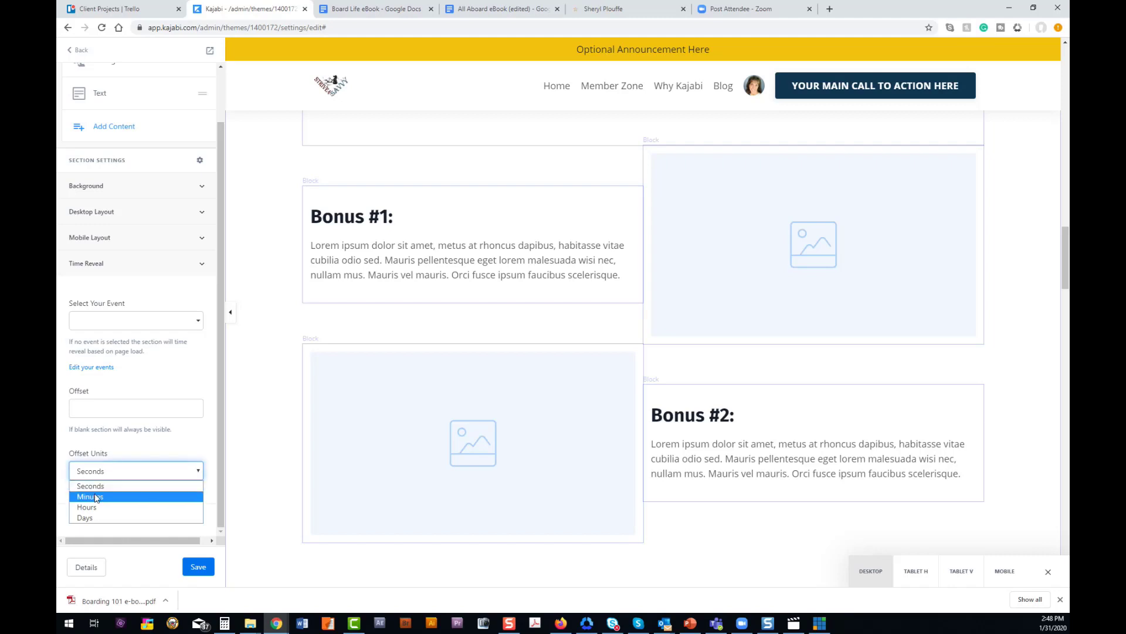